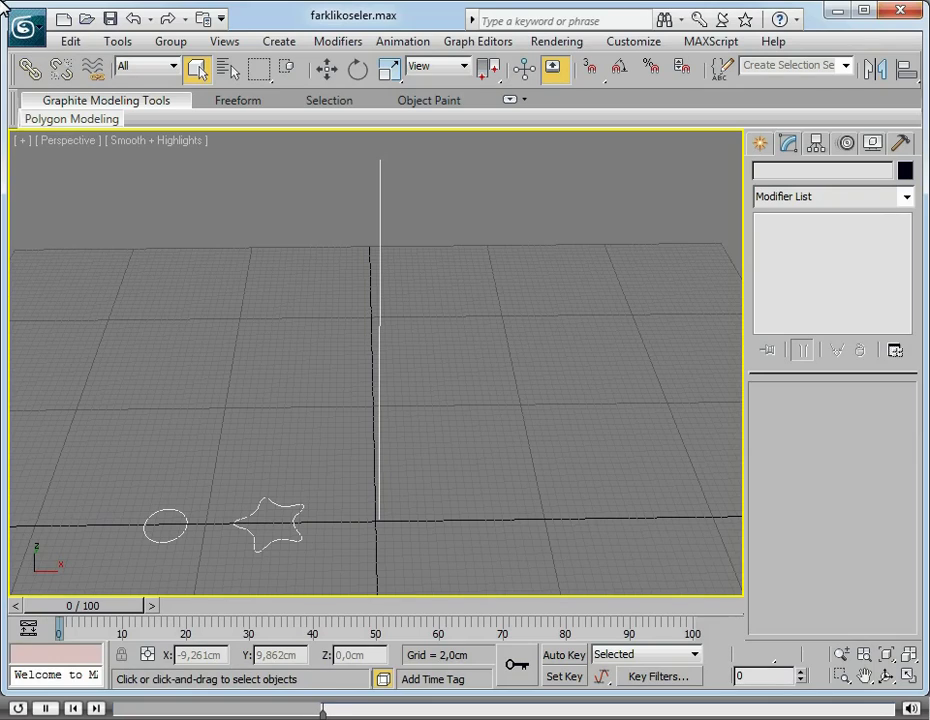
# Select the vertical line as the loft path and switch the Create panel to Compound Objects.
pyautogui.click(130, 19)
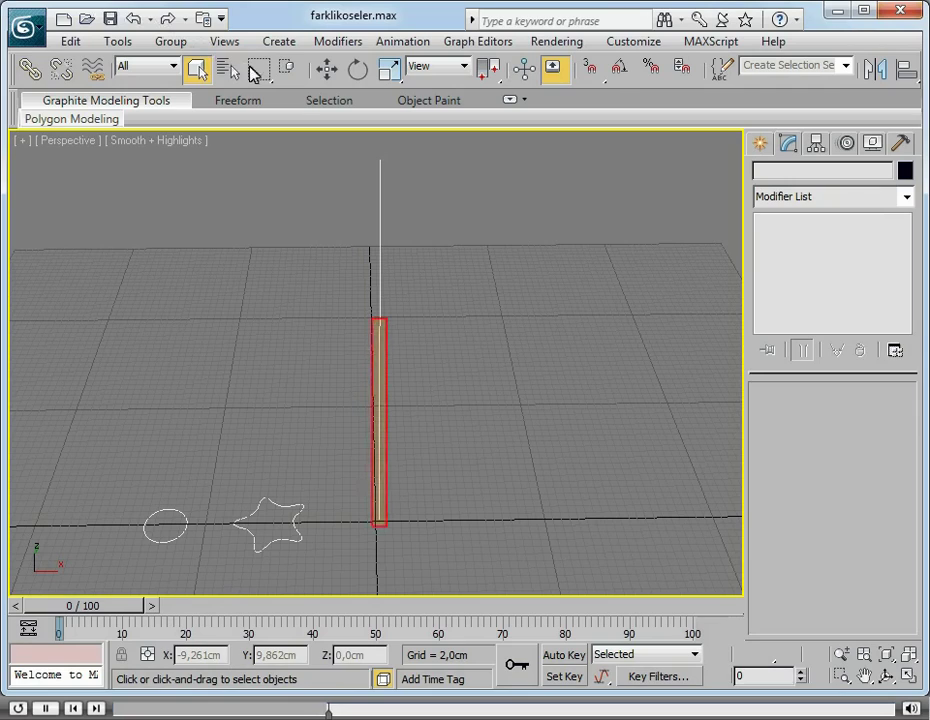
pyautogui.click(380, 385)
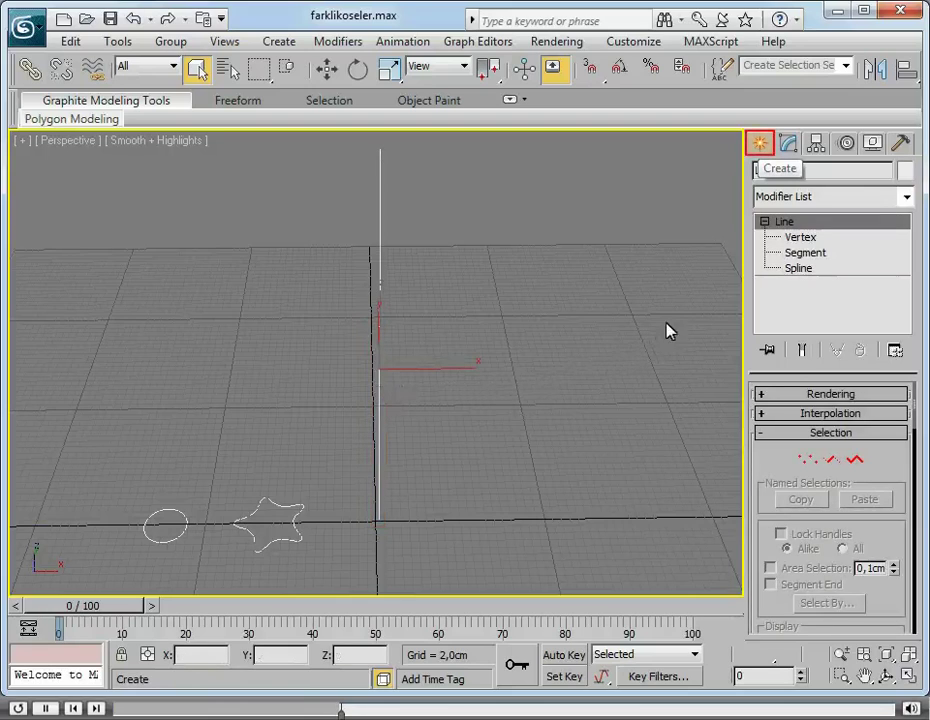
pyautogui.click(759, 144)
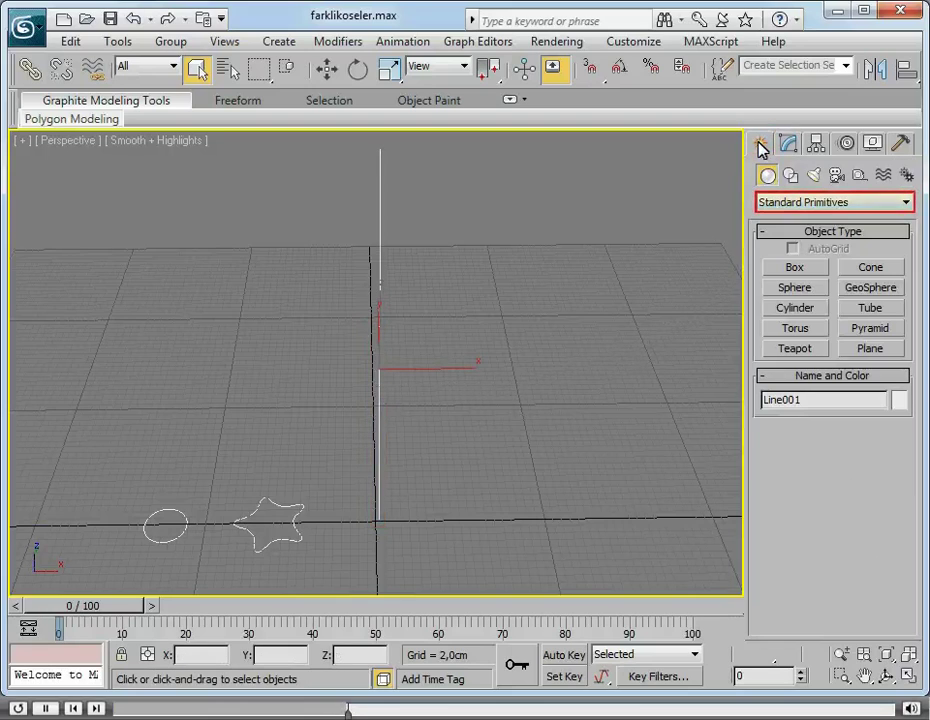
pyautogui.click(804, 204)
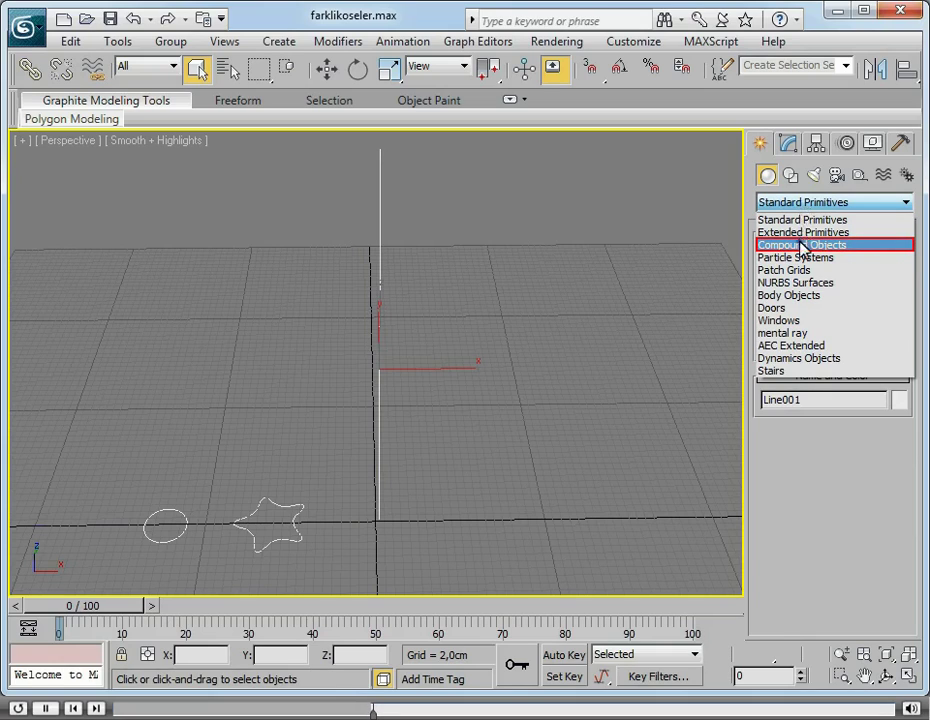
pyautogui.click(804, 245)
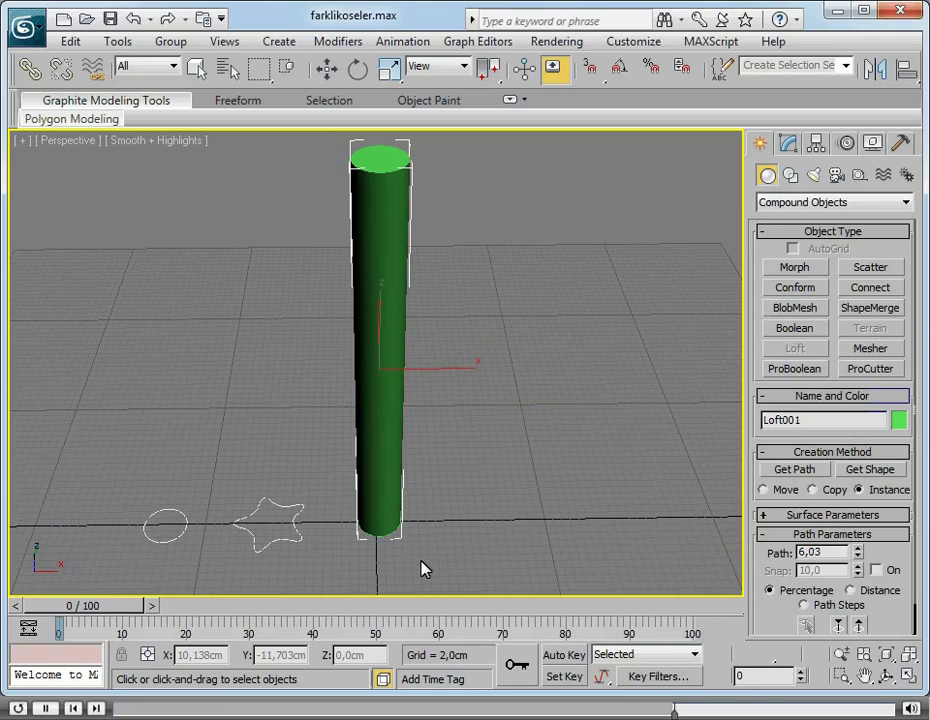
# Show the scene in wireframe and set the loft's Path position to 50.
pyautogui.press('F3')
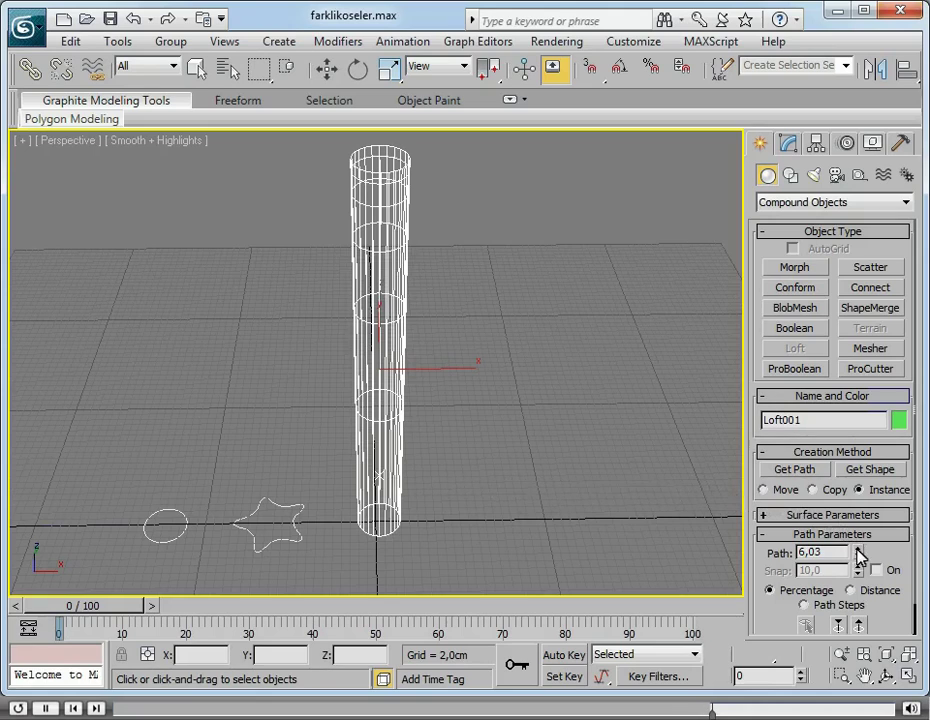
pyautogui.moveTo(857, 552)
pyautogui.mouseDown()
pyautogui.moveTo(857, 520)
pyautogui.moveTo(903, 556)
pyautogui.moveTo(899, 565)
pyautogui.mouseUp()
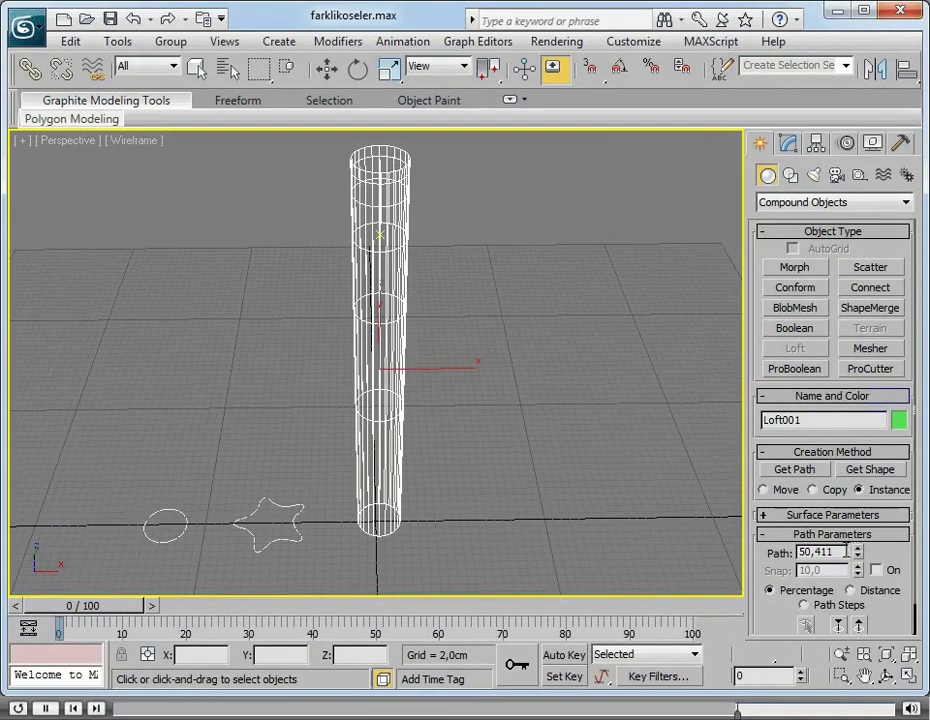
pyautogui.write('5')
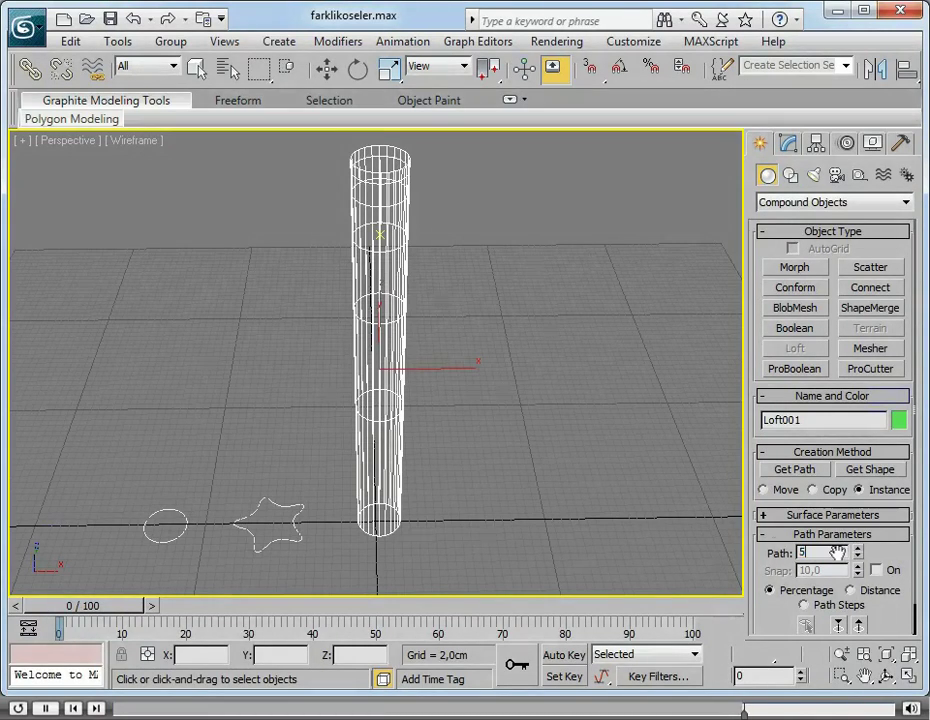
pyautogui.write('0')
pyautogui.press('Return')
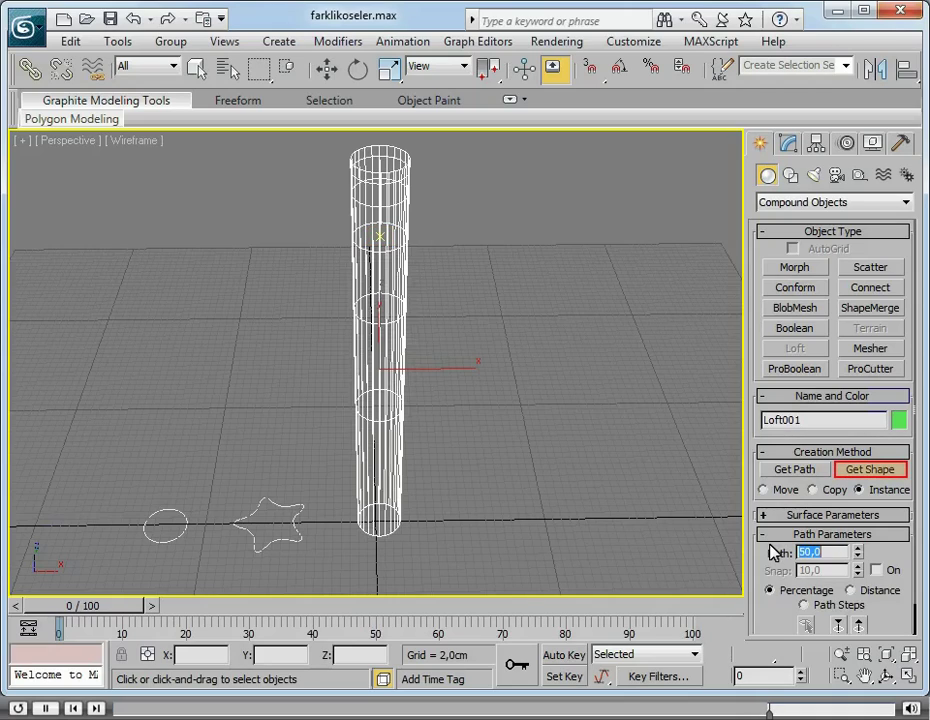
# Get the star spline as the loft's cross-section from path 50 upward.
pyautogui.click(858, 477)
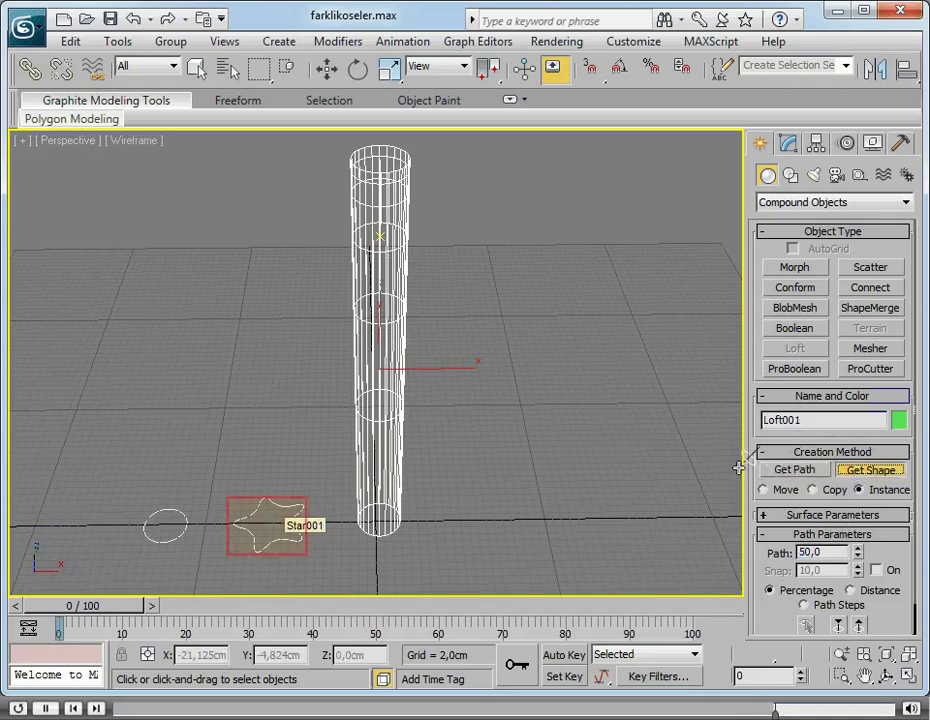
pyautogui.click(295, 530)
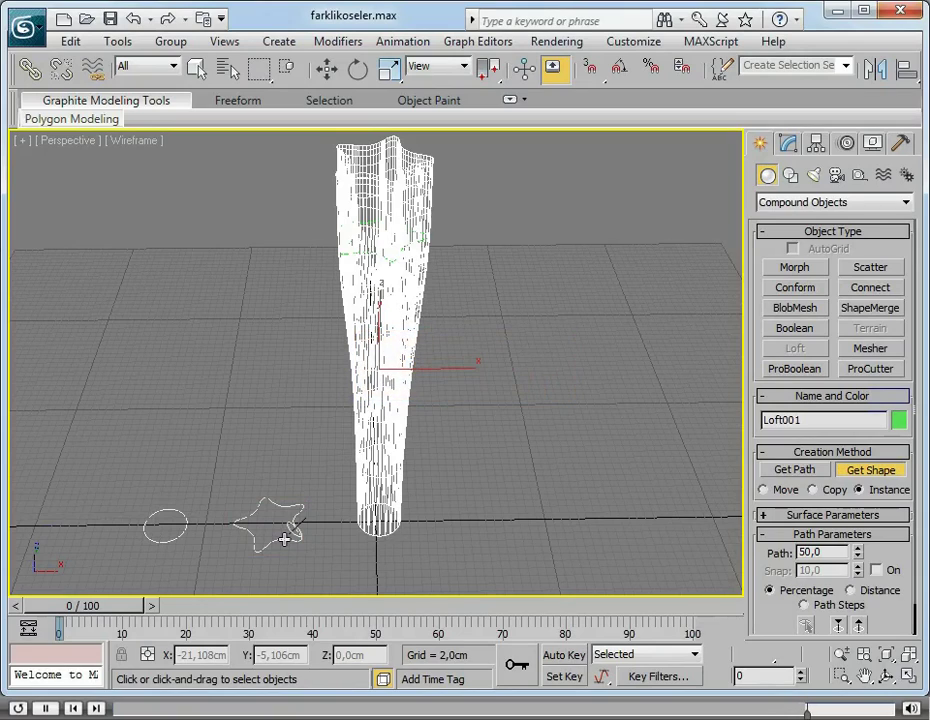
# Return to shaded view and orbit to inspect the circle-to-star column.
pyautogui.press('F3')
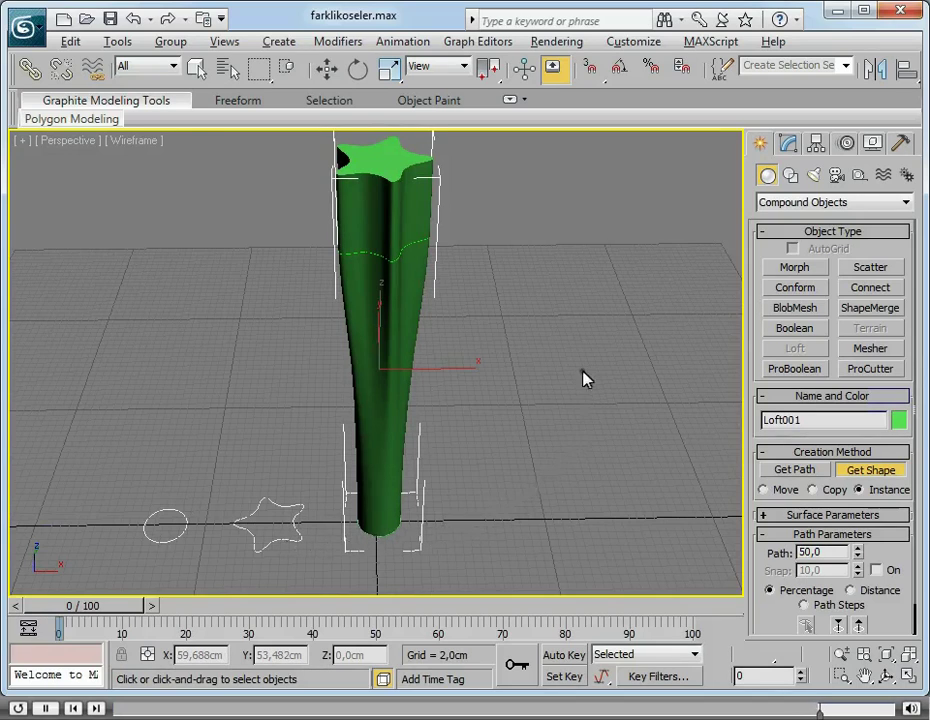
pyautogui.moveTo(585, 378)
pyautogui.keyDown('alt'); pyautogui.mouseDown(button='middle')
pyautogui.moveTo(571, 397)
pyautogui.moveTo(502, 405)
pyautogui.moveTo(486, 376)
pyautogui.moveTo(567, 388)
pyautogui.moveTo(567, 378)
pyautogui.mouseUp(button='middle'); pyautogui.keyUp('alt')
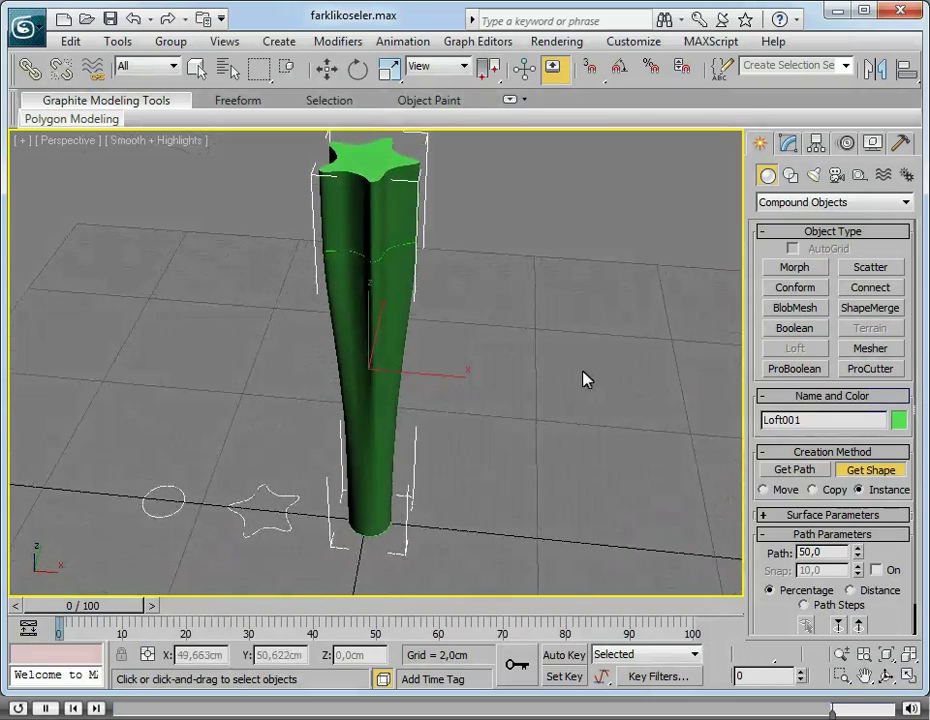